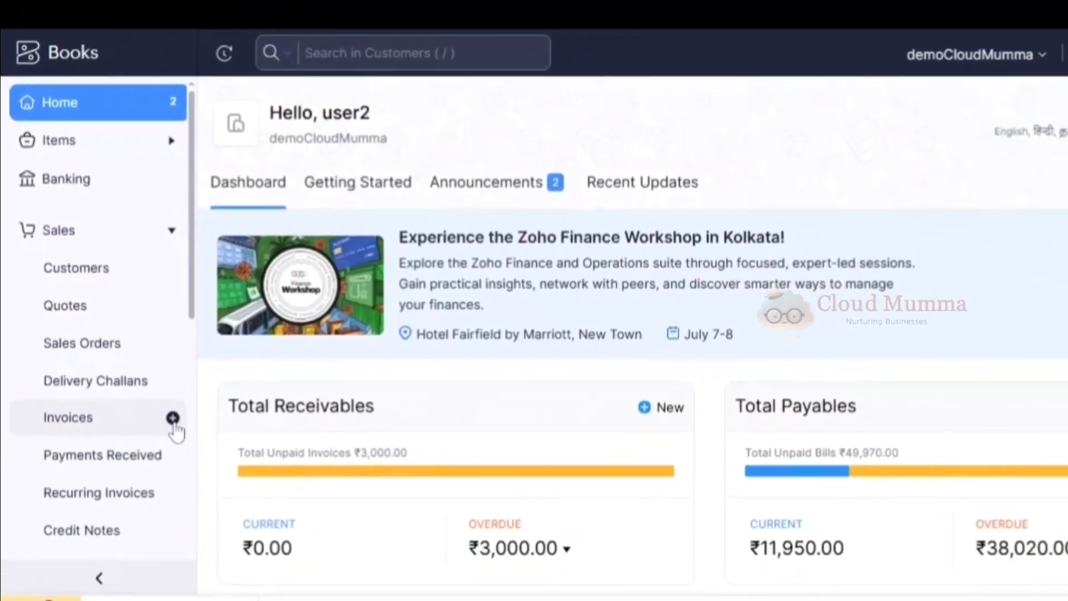
Start a new sales invoice and select the second listed customer as its recipient.
{"action": "left_click", "coordinate": [179, 431]}
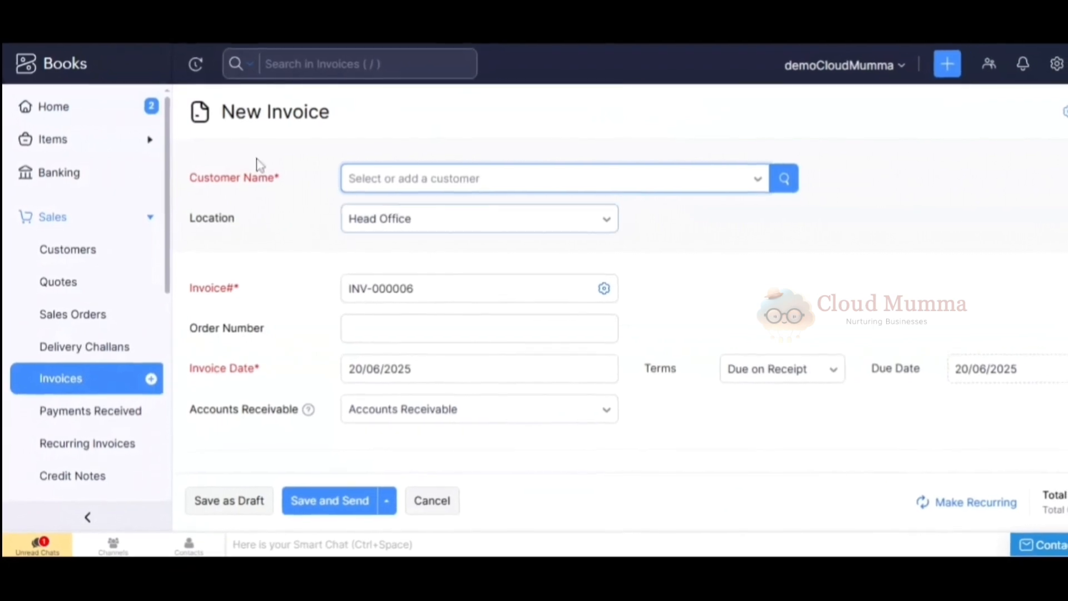
{"action": "left_click", "coordinate": [671, 193]}
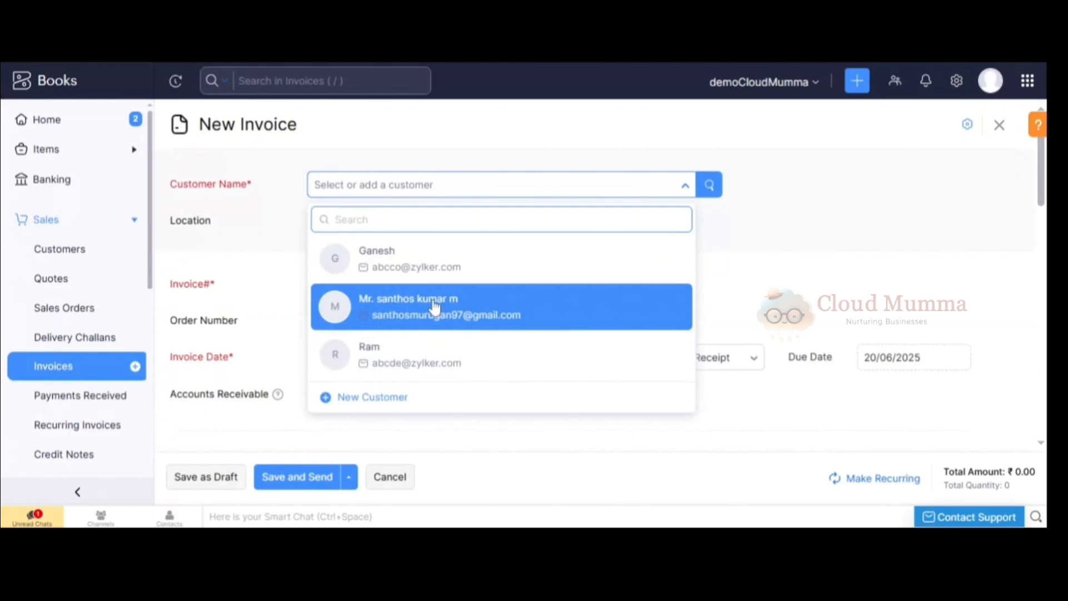
{"action": "left_click", "coordinate": [435, 306]}
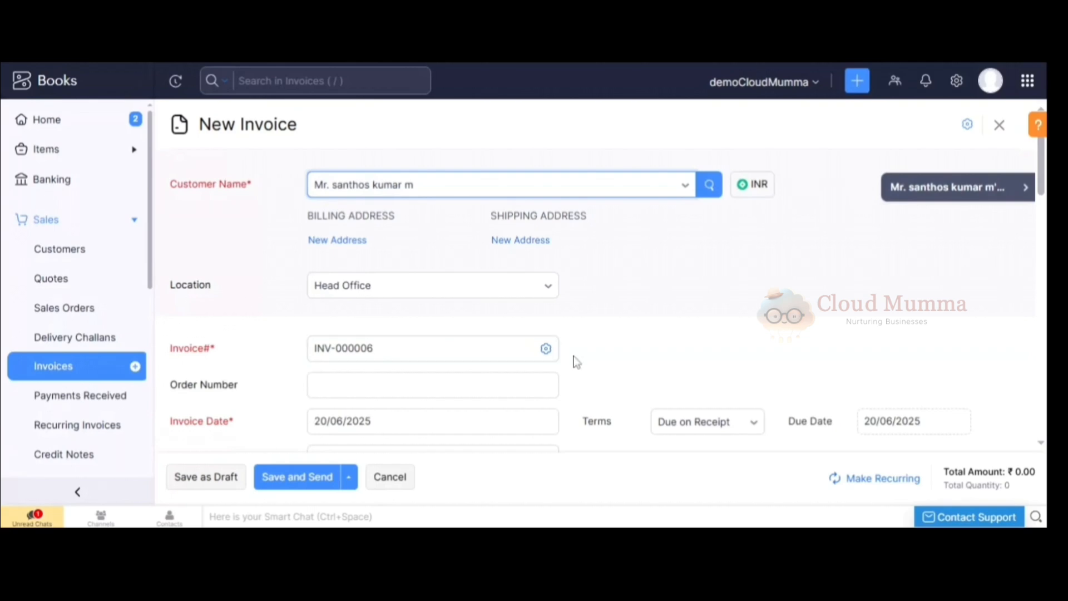
Keep auto-generating invoice numbers with the INV- prefix and set the payment terms to Net 15.
{"action": "left_click", "coordinate": [546, 351]}
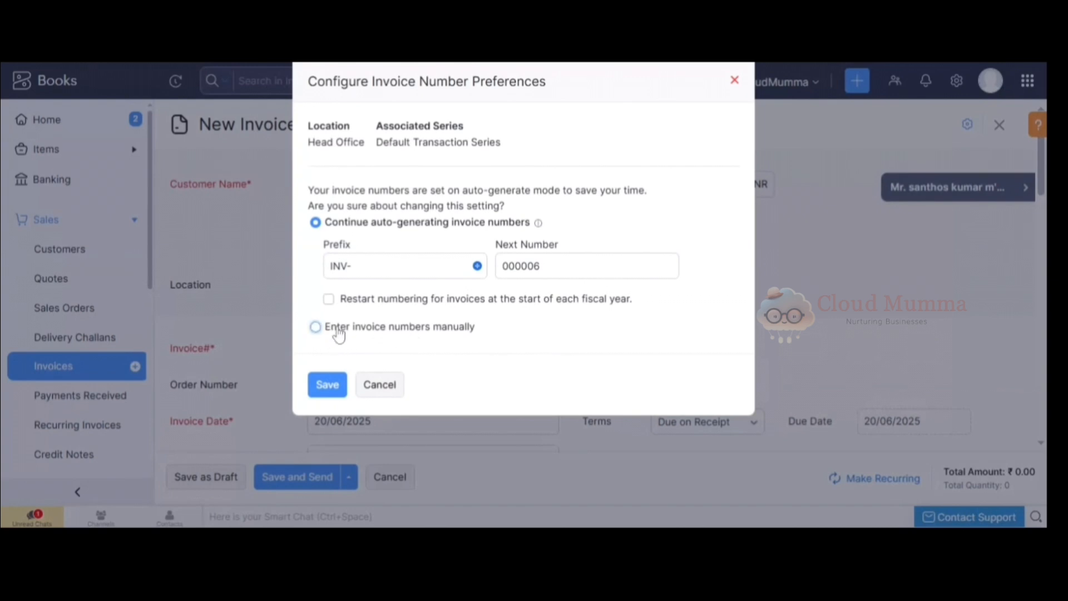
{"action": "left_click", "coordinate": [333, 389]}
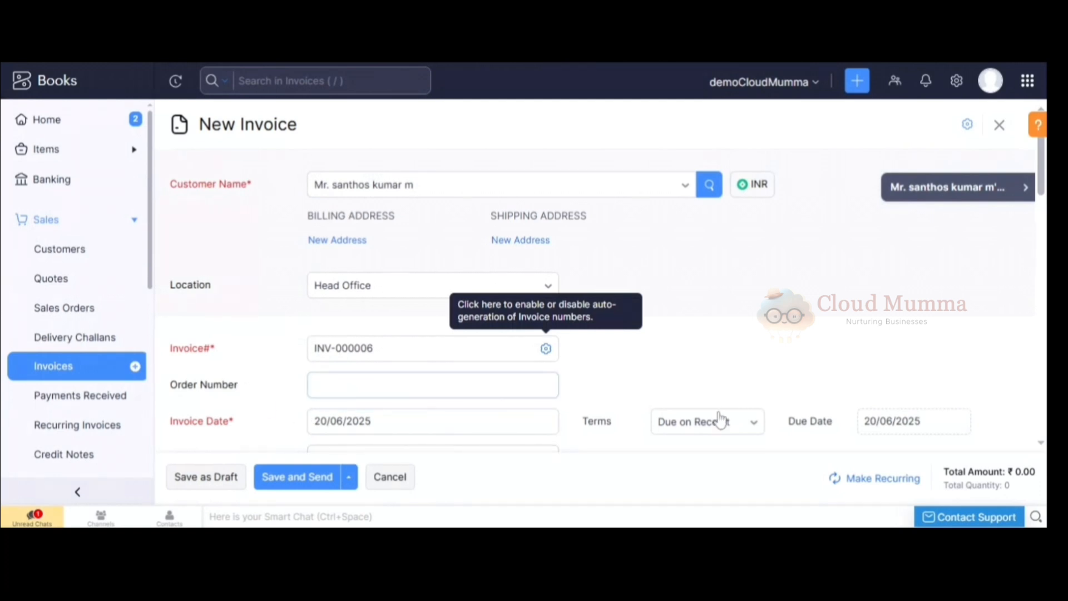
{"action": "left_click", "coordinate": [694, 431]}
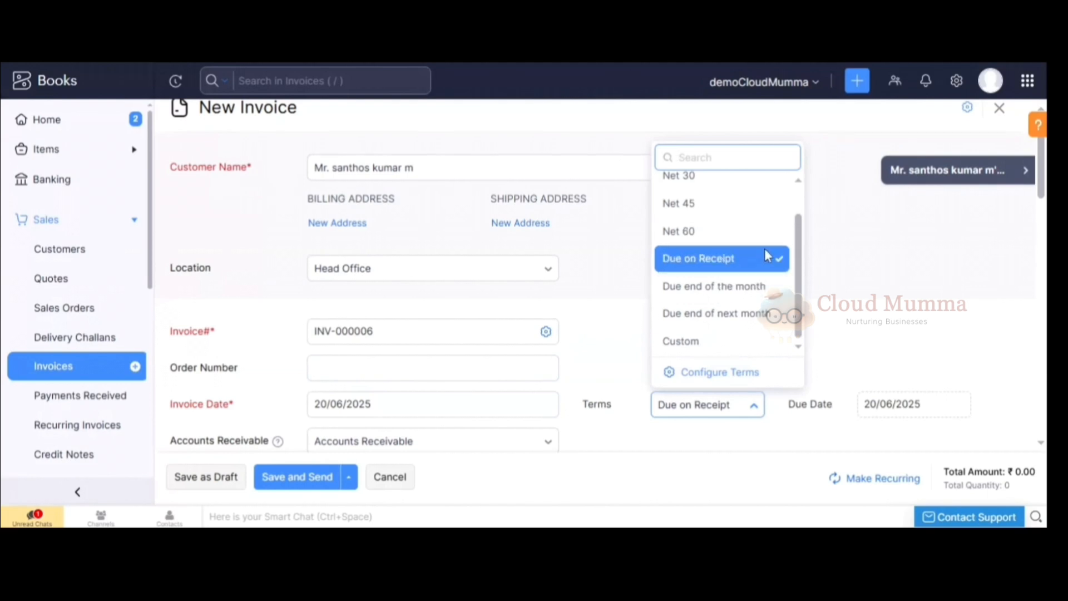
{"action": "scroll", "coordinate": [803, 228], "scroll_direction": "up", "scroll_amount": 1}
{"action": "left_click", "coordinate": [720, 199]}
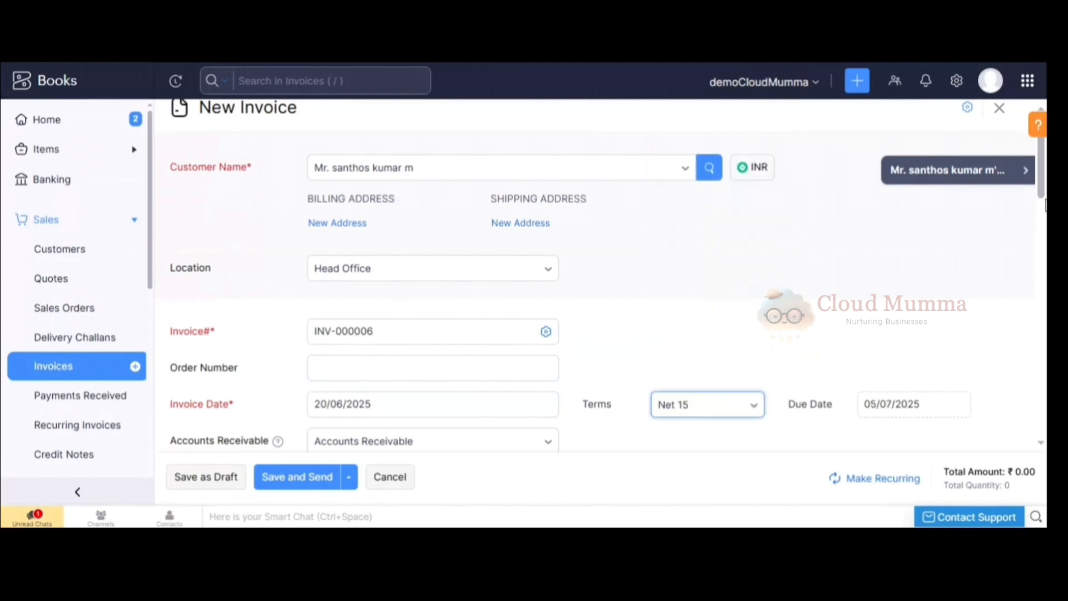
Add the cricket bat as the first line of the invoice's item table.
{"action": "scroll", "coordinate": [1045, 204], "scroll_direction": "down", "scroll_amount": 6}
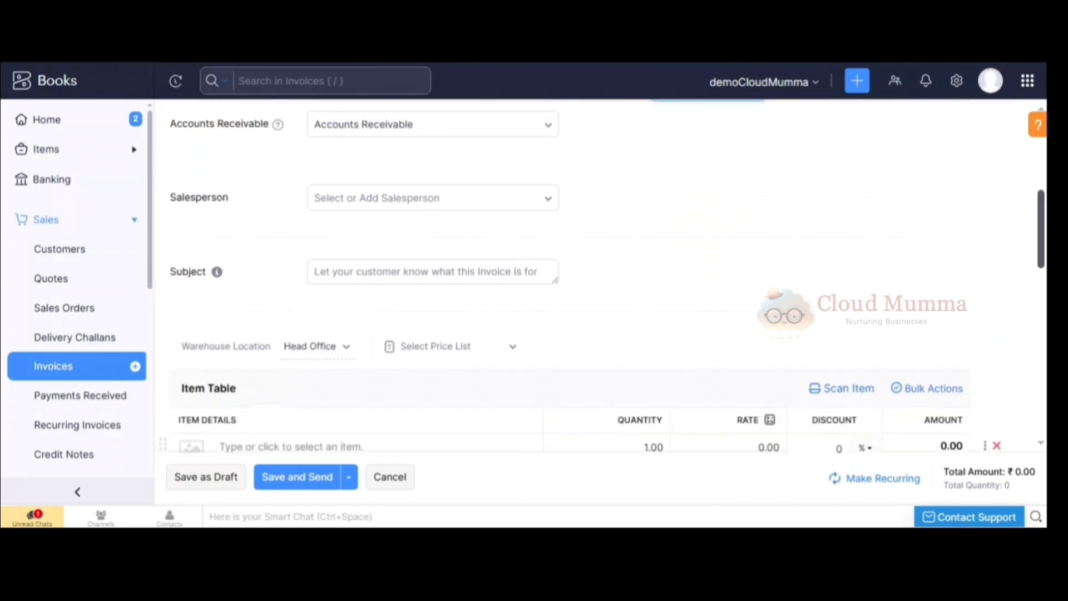
{"action": "scroll", "coordinate": [492, 181], "scroll_direction": "down", "scroll_amount": 3}
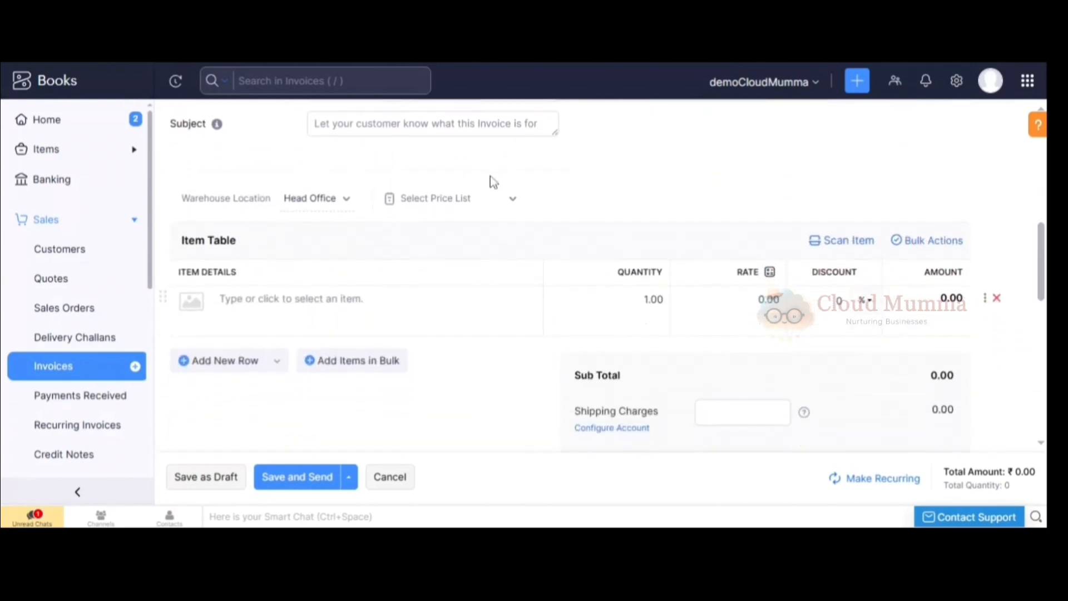
{"action": "left_click", "coordinate": [211, 285]}
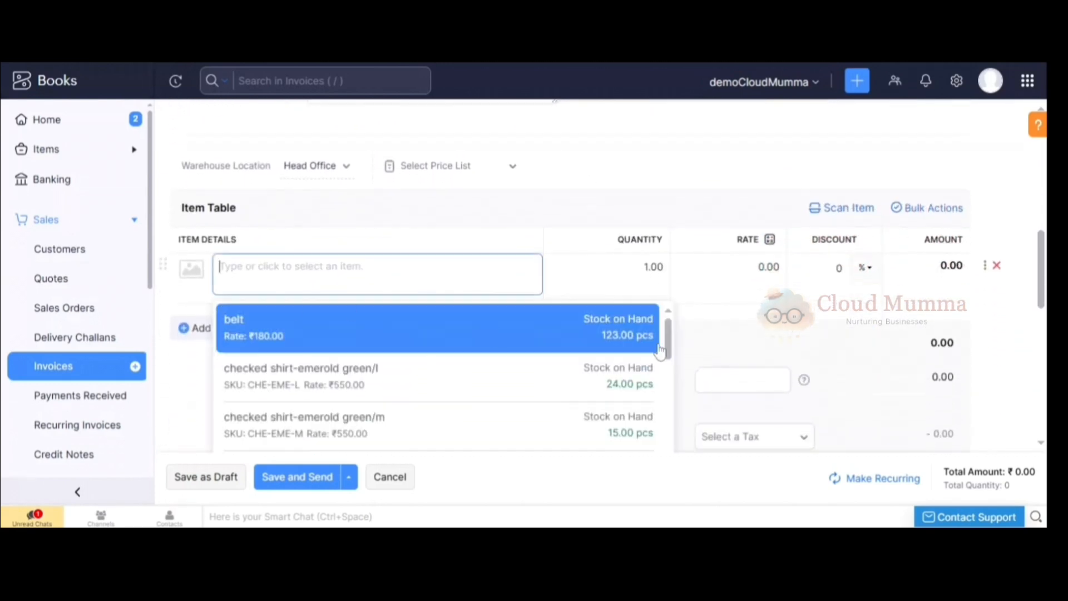
{"action": "left_click_drag", "start_coordinate": [669, 345], "coordinate": [672, 470]}
{"action": "left_click", "coordinate": [442, 329]}
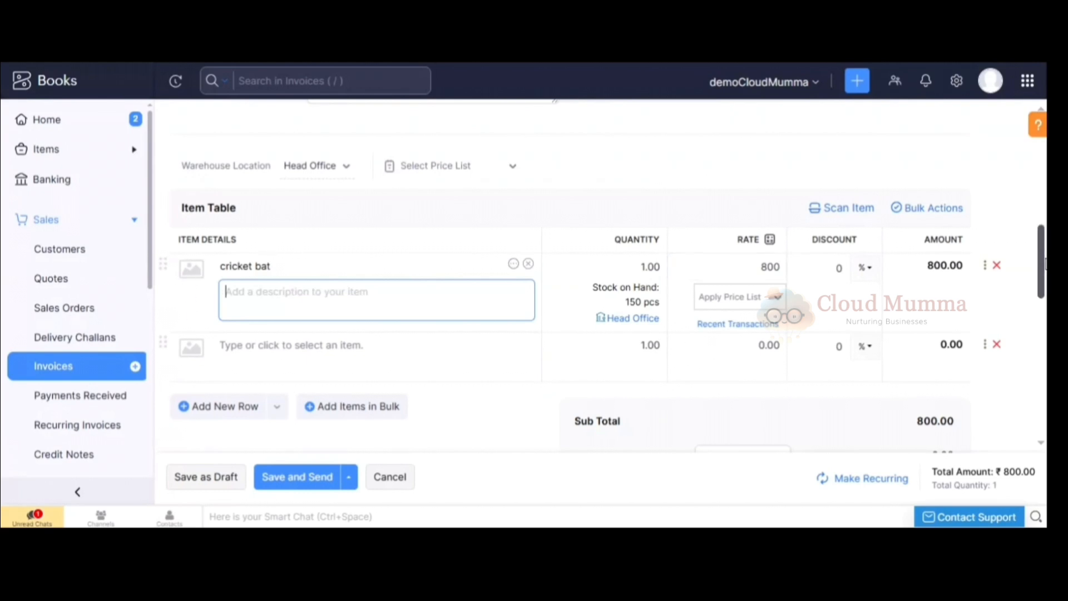
Set the invoice's shipping charges to 50.
{"action": "scroll", "coordinate": [1043, 261], "scroll_direction": "down", "scroll_amount": 3}
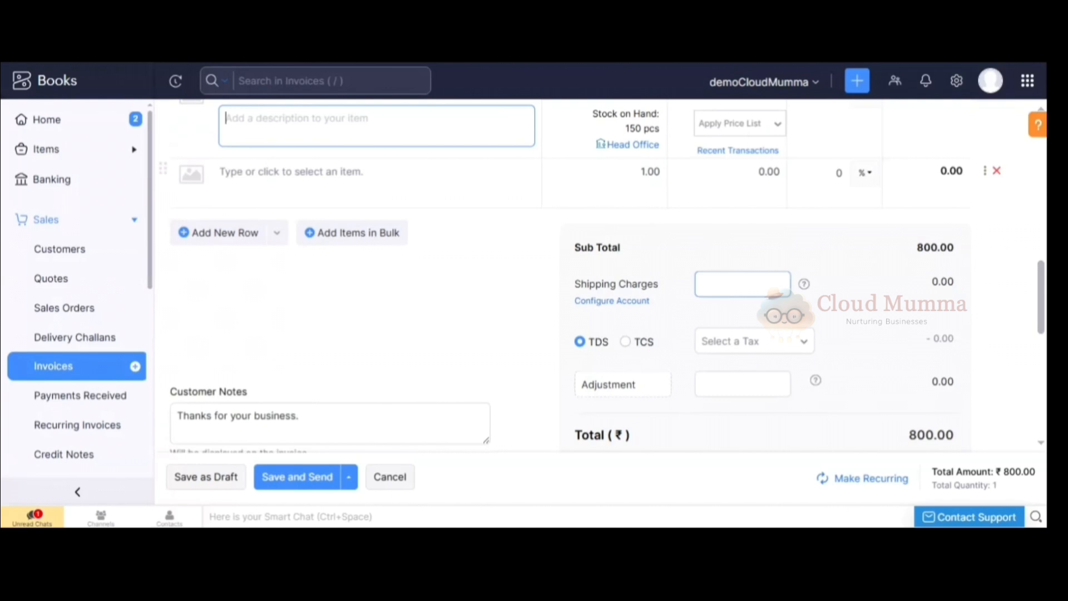
{"action": "left_click", "coordinate": [775, 292]}
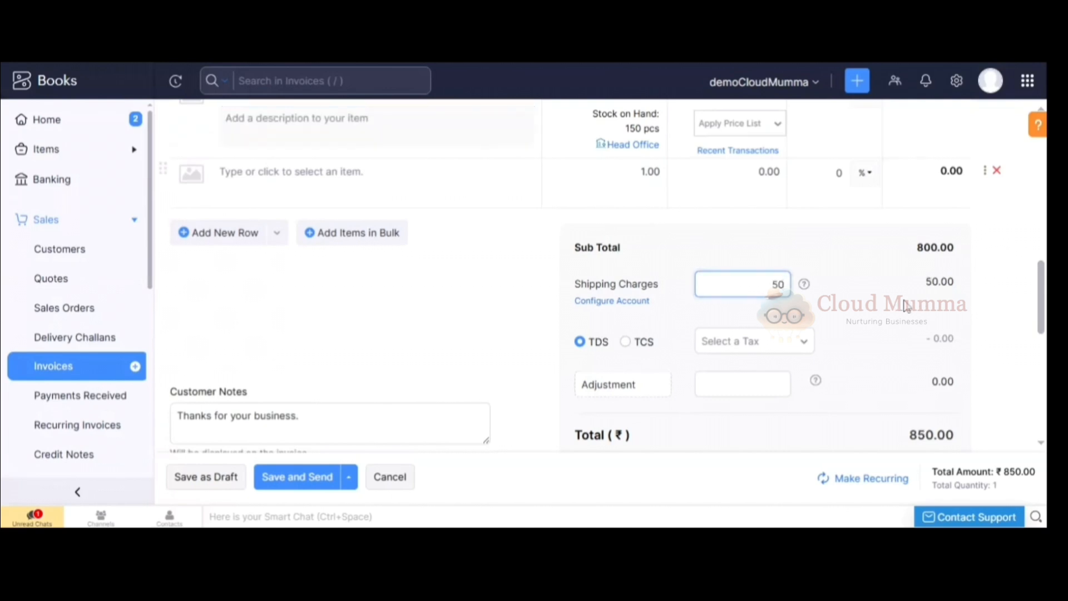
{"action": "left_click", "coordinate": [908, 306]}
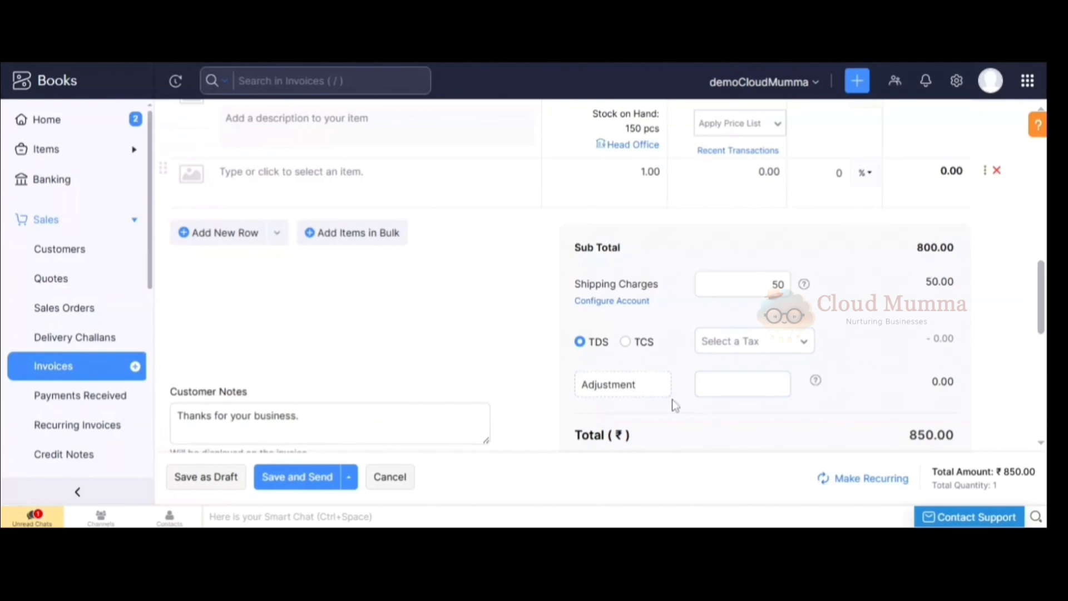
Save the completed cricket bat invoice as a draft.
{"action": "scroll", "coordinate": [1039, 300], "scroll_direction": "down", "scroll_amount": 5}
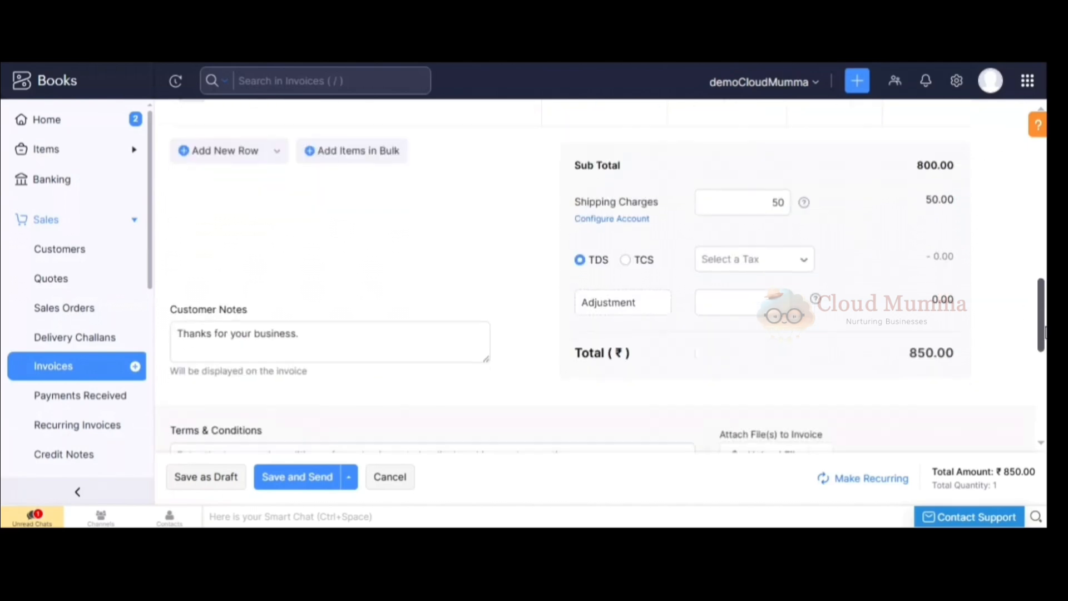
{"action": "scroll", "coordinate": [727, 383], "scroll_direction": "down", "scroll_amount": 3}
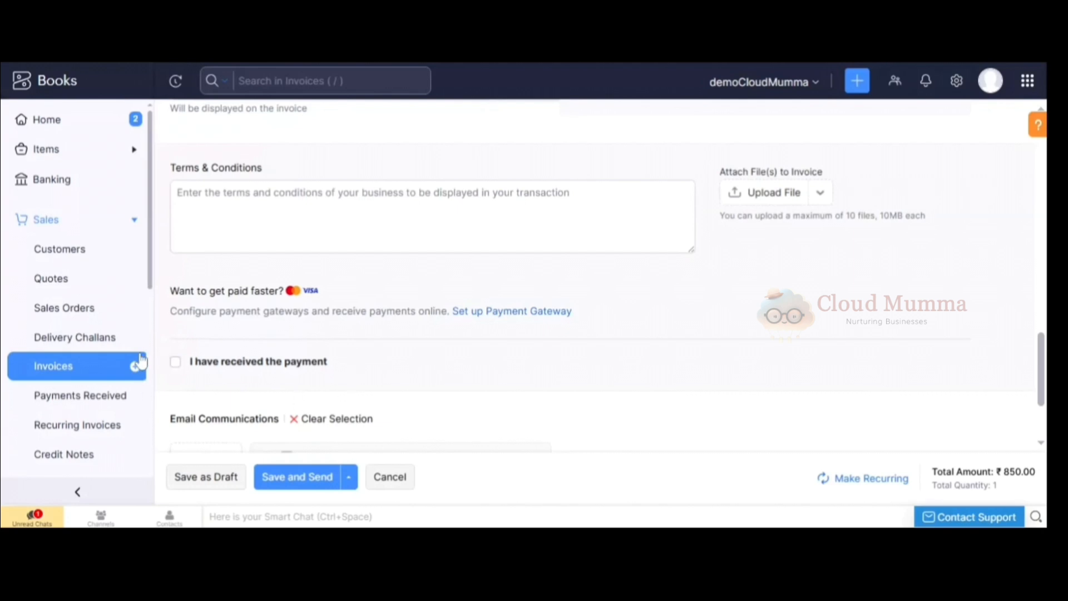
{"action": "left_click_drag", "start_coordinate": [1042, 367], "coordinate": [1041, 396]}
{"action": "left_click", "coordinate": [182, 477]}
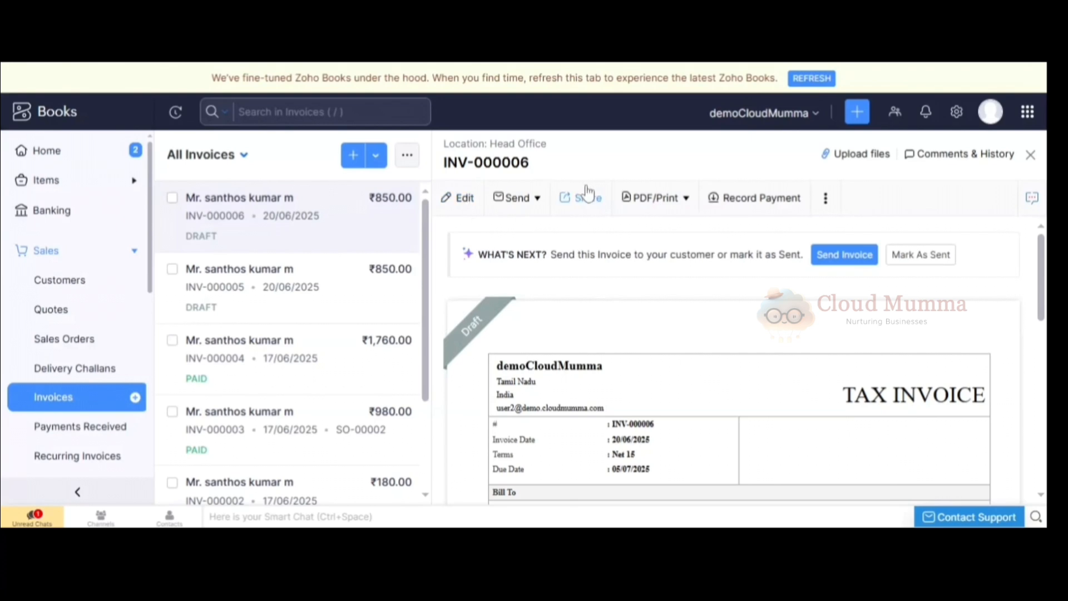
{"action": "left_click", "coordinate": [524, 205]}
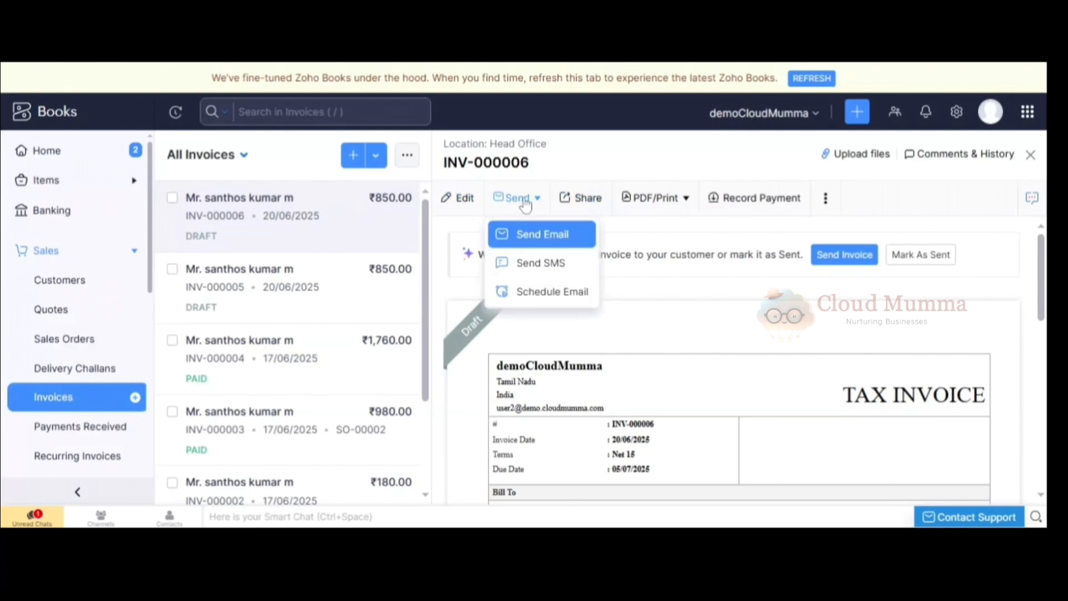
{"action": "left_click", "coordinate": [612, 233]}
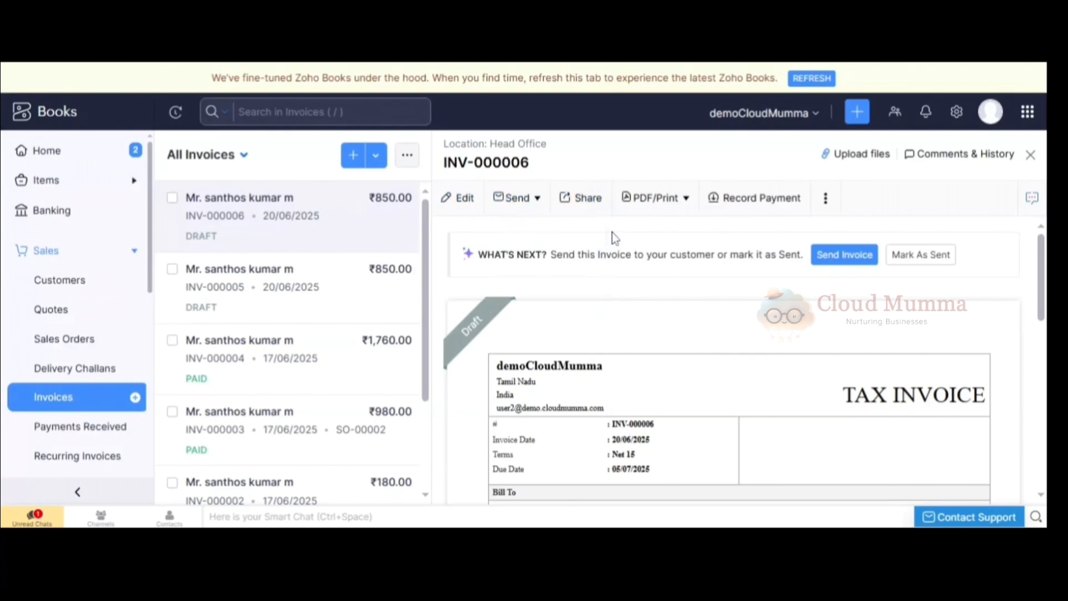
{"action": "left_click", "coordinate": [673, 207]}
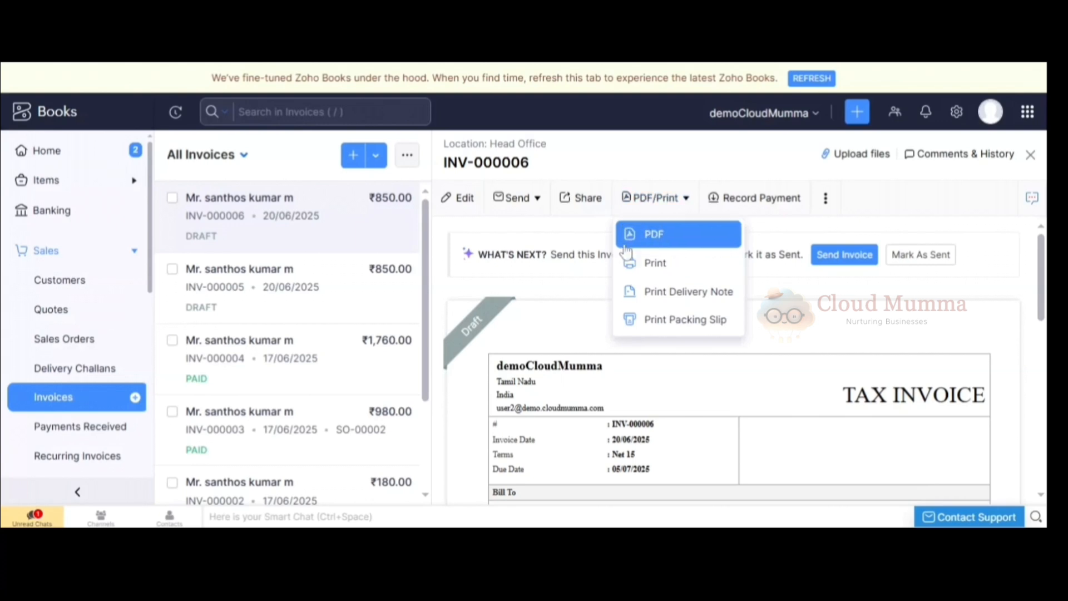
{"action": "left_click", "coordinate": [599, 225]}
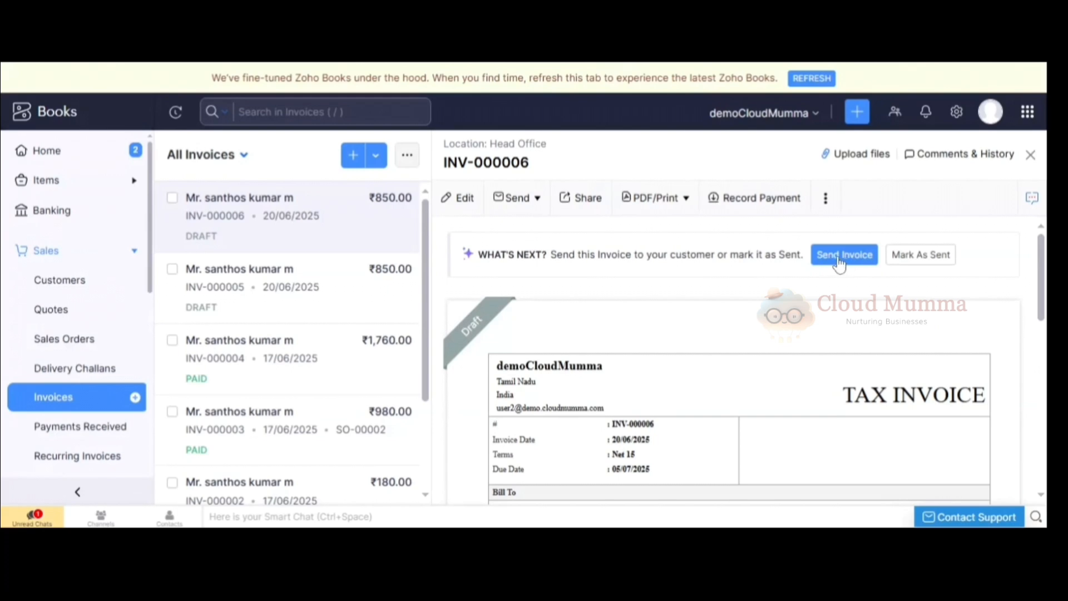
Email the draft invoice to the customer with the invoice PDF attached.
{"action": "left_click", "coordinate": [844, 263]}
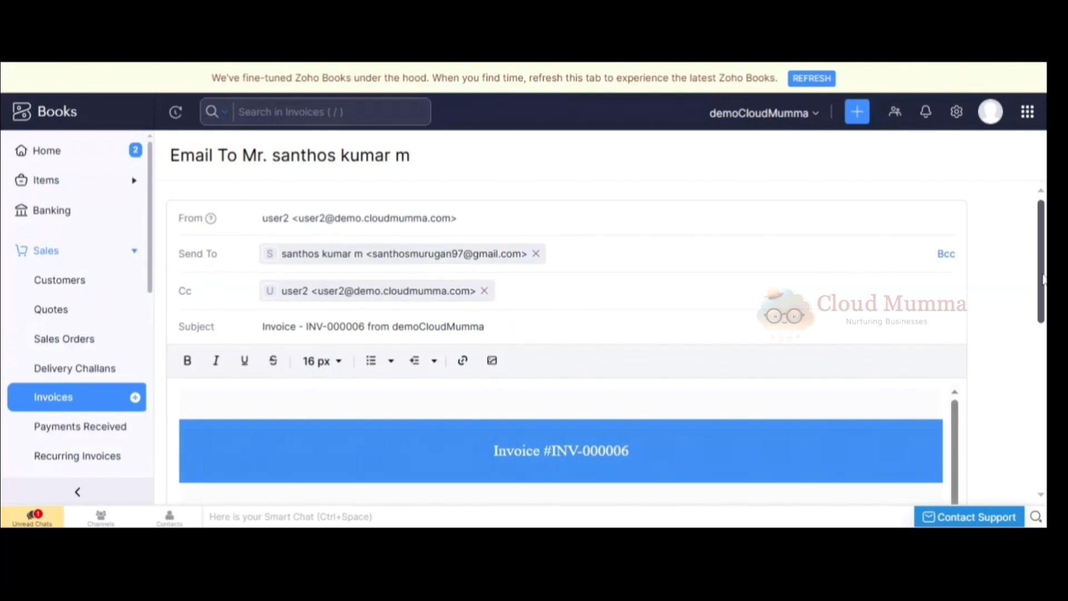
{"action": "left_click_drag", "start_coordinate": [1043, 278], "coordinate": [1034, 415]}
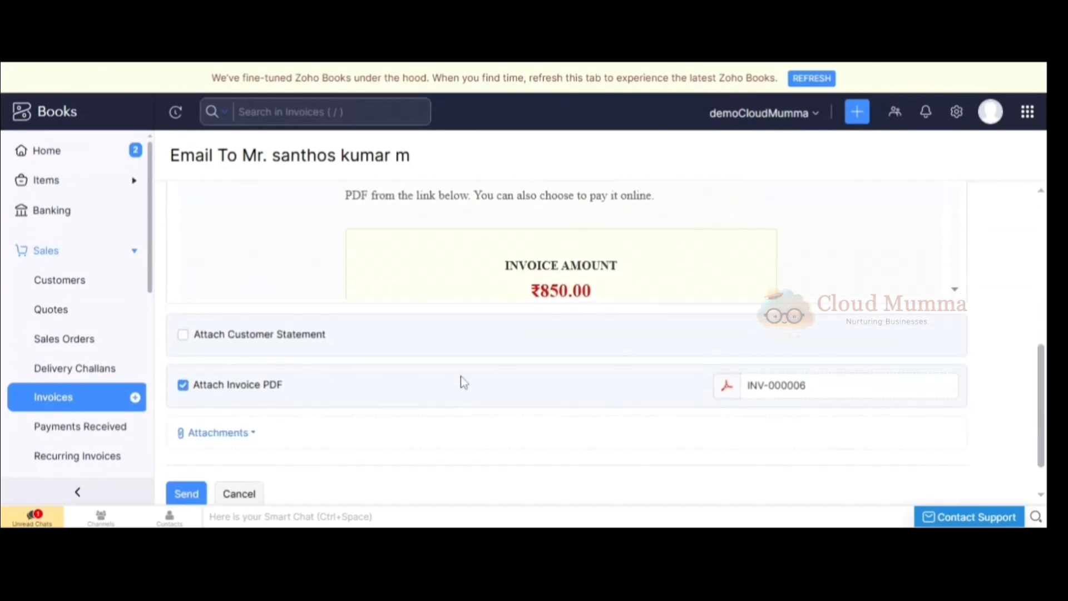
{"action": "left_click", "coordinate": [200, 496]}
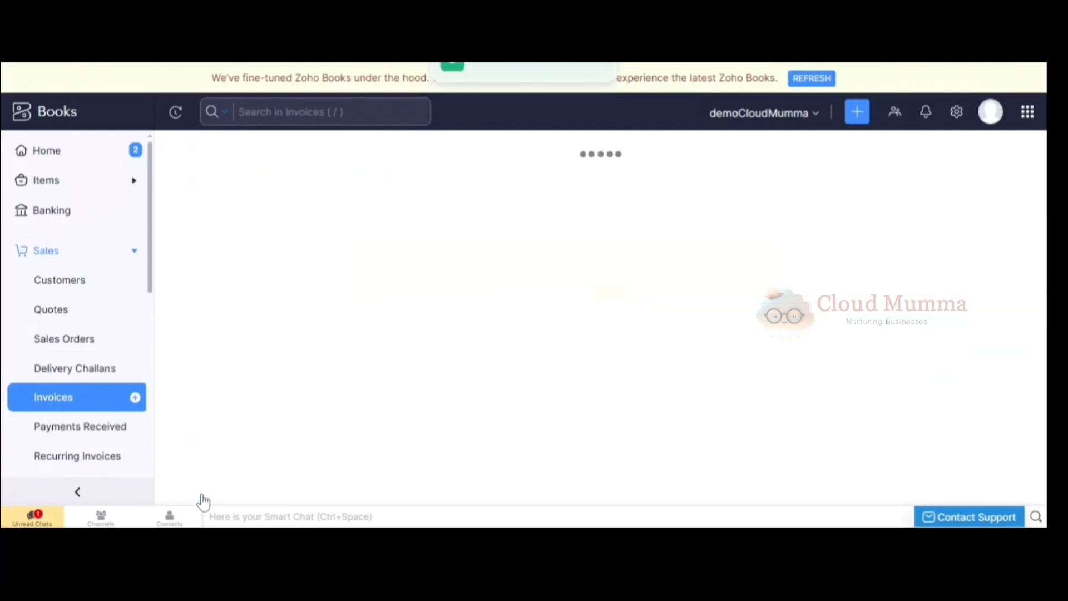
{"action": "left_click", "coordinate": [272, 406]}
{"action": "mouse_move", "coordinate": [490, 345]}
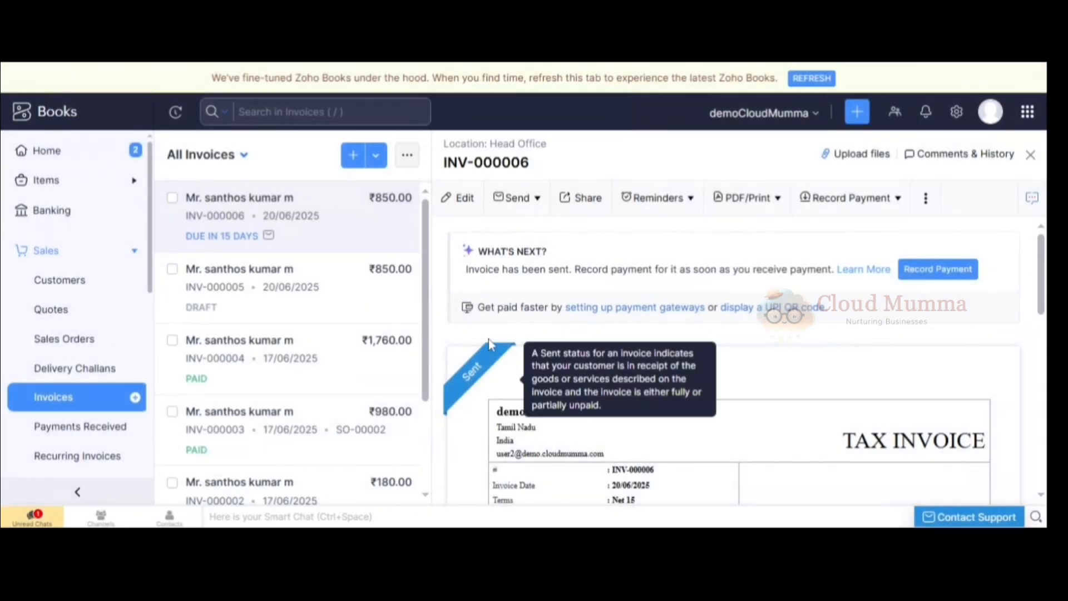
{"action": "scroll", "coordinate": [501, 267], "scroll_direction": "down", "scroll_amount": 3}
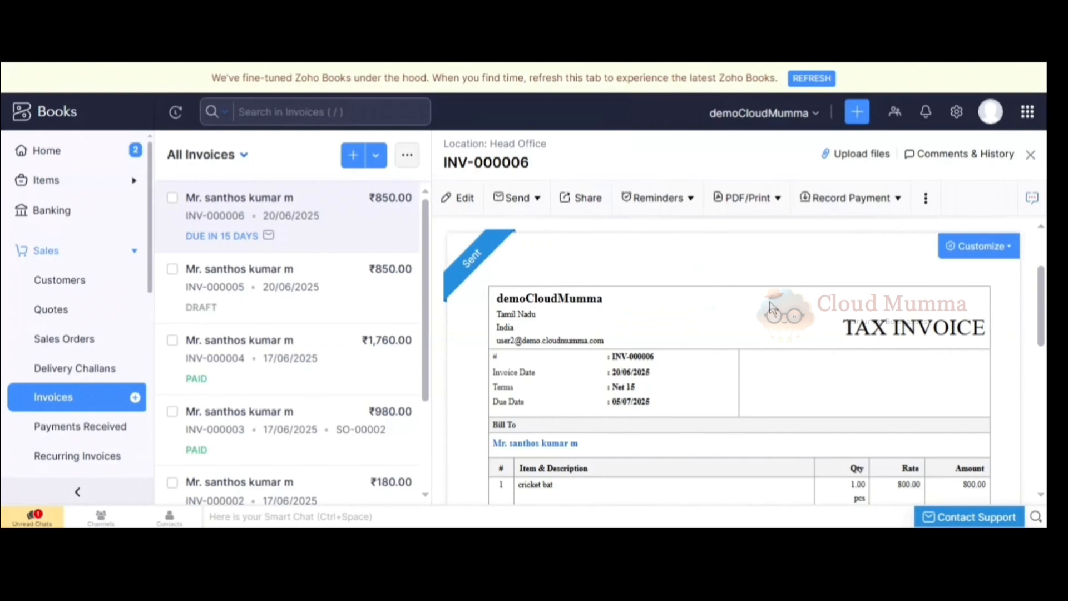
{"action": "left_click_drag", "start_coordinate": [1043, 279], "coordinate": [1043, 252]}
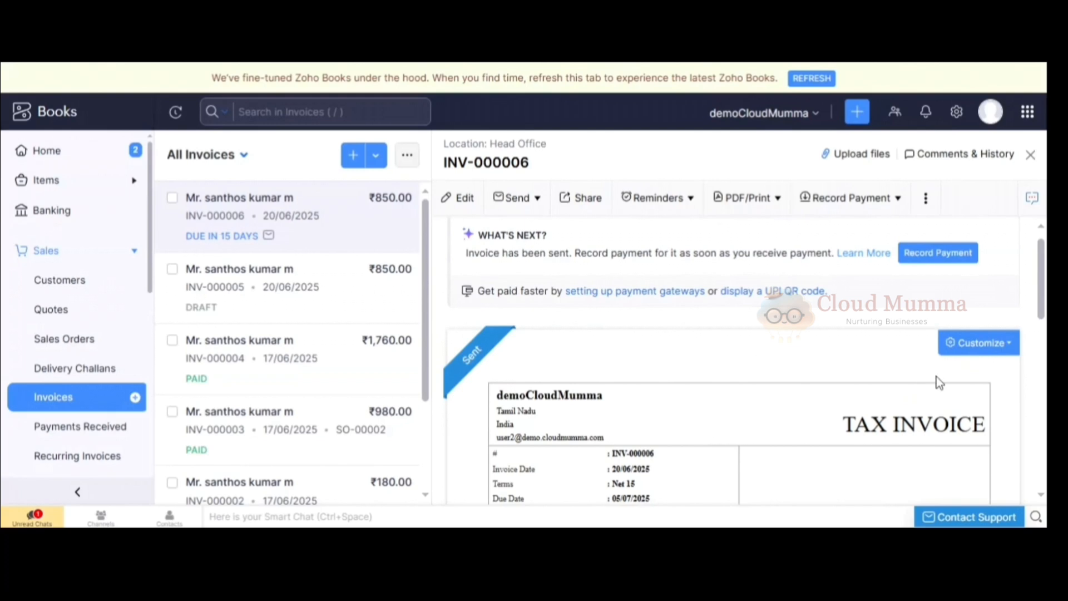
{"action": "left_click", "coordinate": [956, 351]}
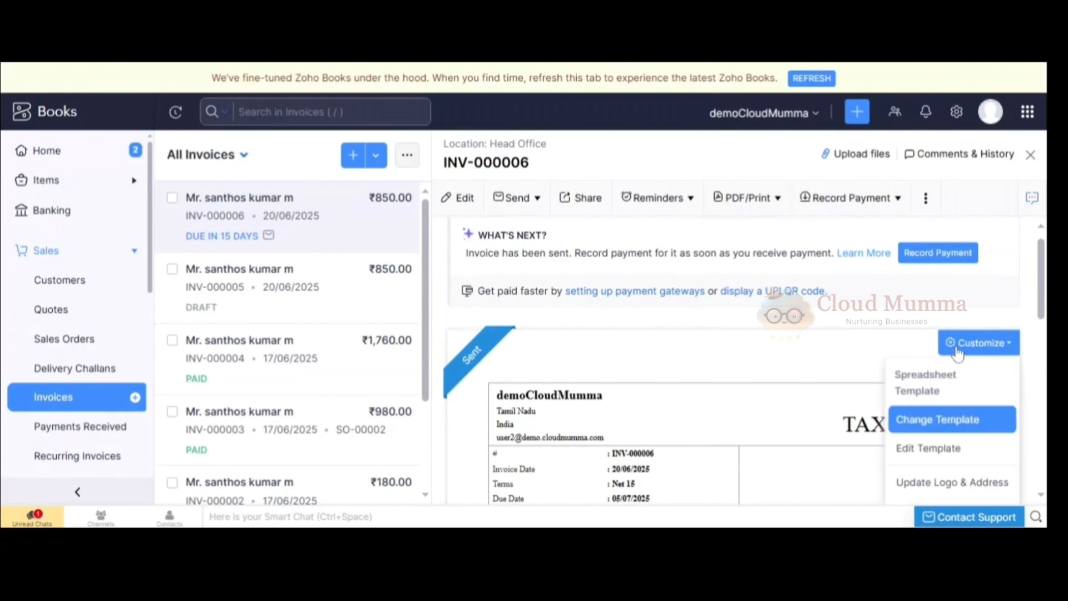
{"action": "left_click", "coordinate": [870, 366]}
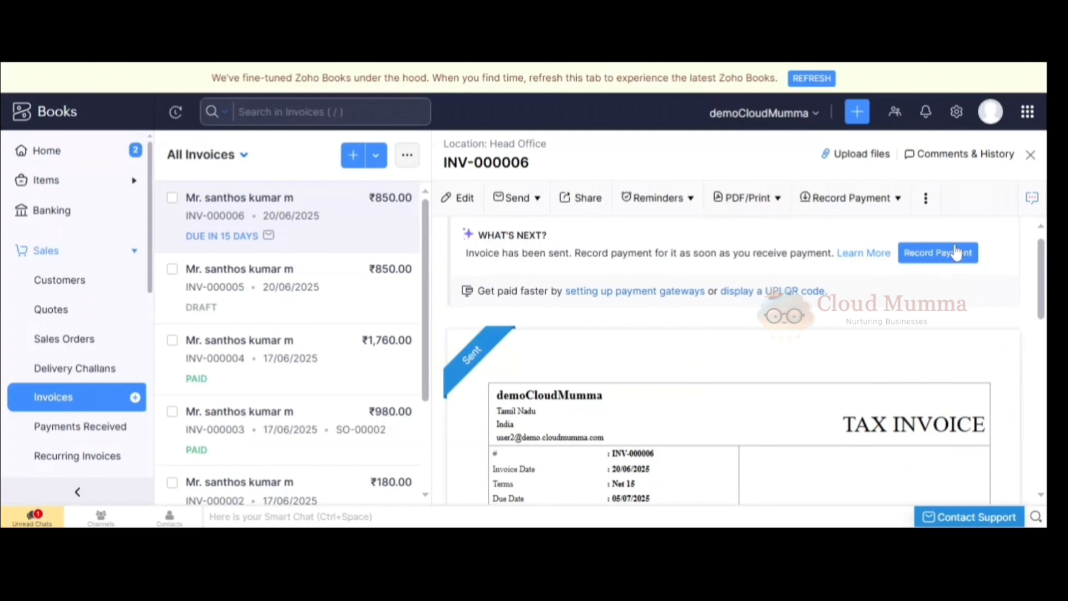
Record the customer's payment of 850 INR against the sent invoice, with no tax deducted.
{"action": "left_click", "coordinate": [938, 253]}
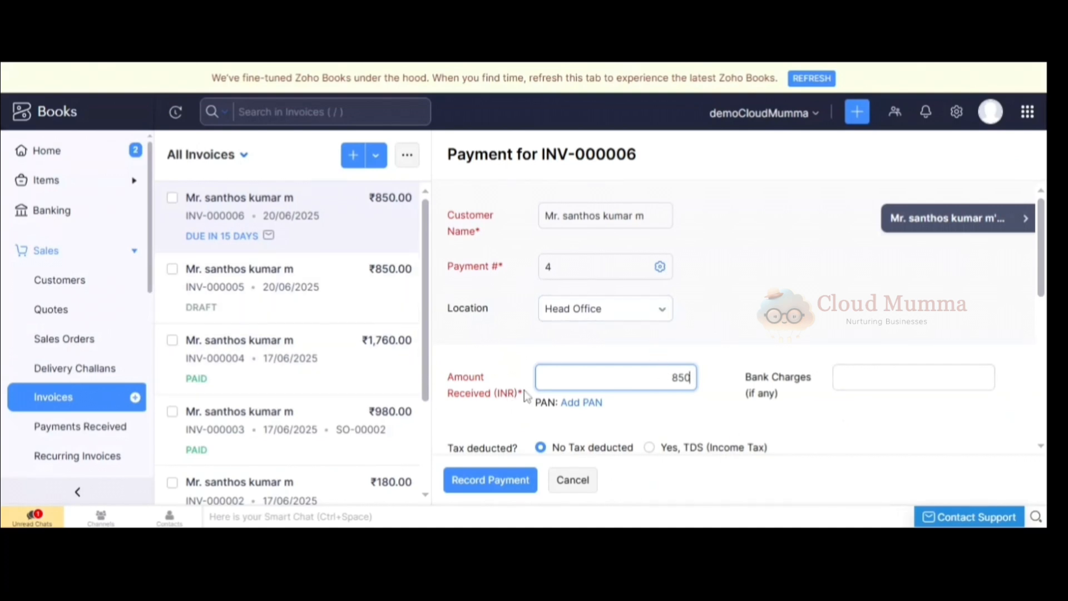
{"action": "left_click", "coordinate": [500, 486]}
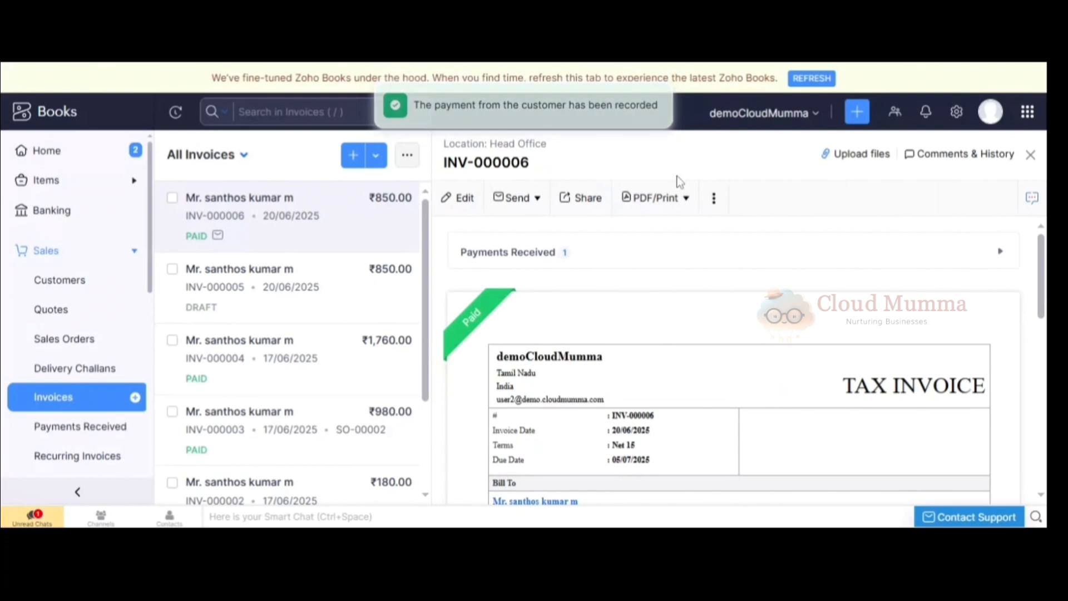
{"action": "left_click_drag", "start_coordinate": [1043, 274], "coordinate": [1045, 286]}
{"action": "mouse_move", "coordinate": [503, 261]}
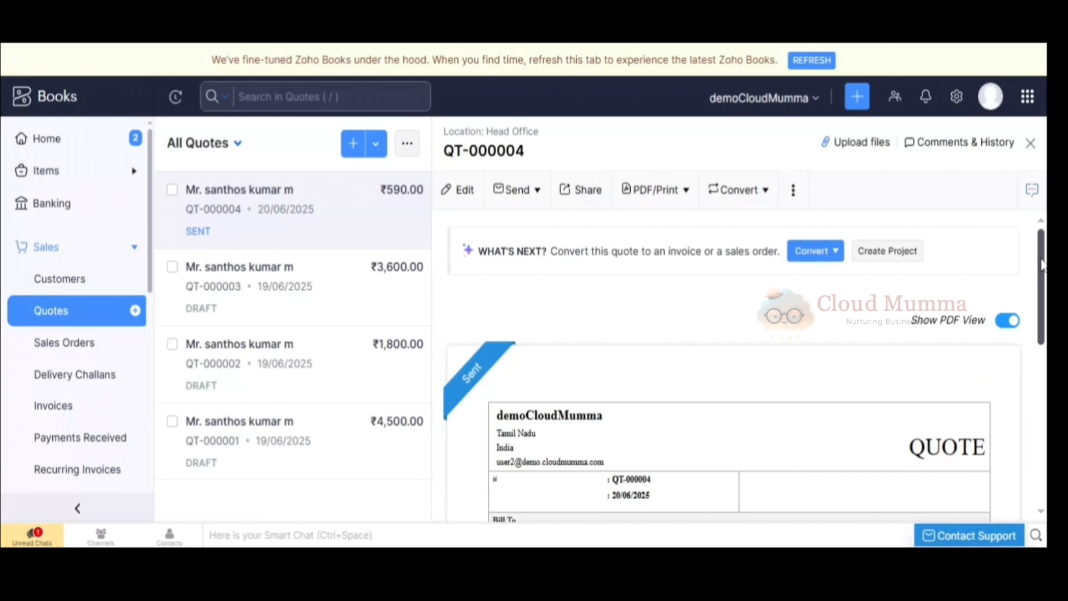
Convert the sent quote QT-000004 to an invoice and save the new invoice as a draft.
{"action": "mouse_move", "coordinate": [1043, 264]}
{"action": "left_mouse_down"}
{"action": "mouse_move", "coordinate": [1045, 283]}
{"action": "mouse_move", "coordinate": [1045, 264]}
{"action": "left_mouse_up"}
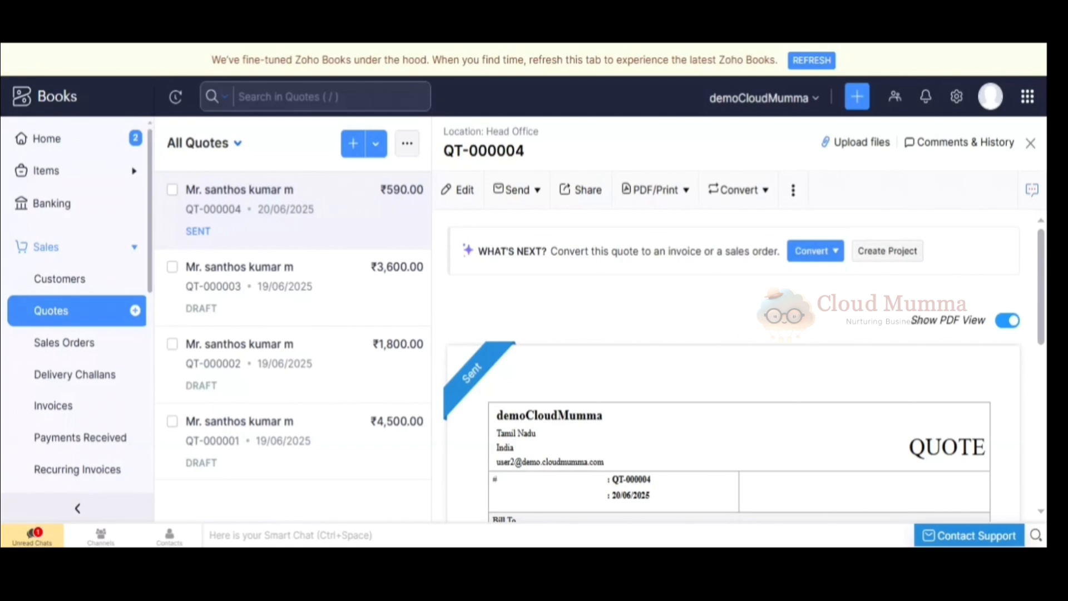
{"action": "left_click", "coordinate": [815, 255]}
{"action": "left_click", "coordinate": [781, 283]}
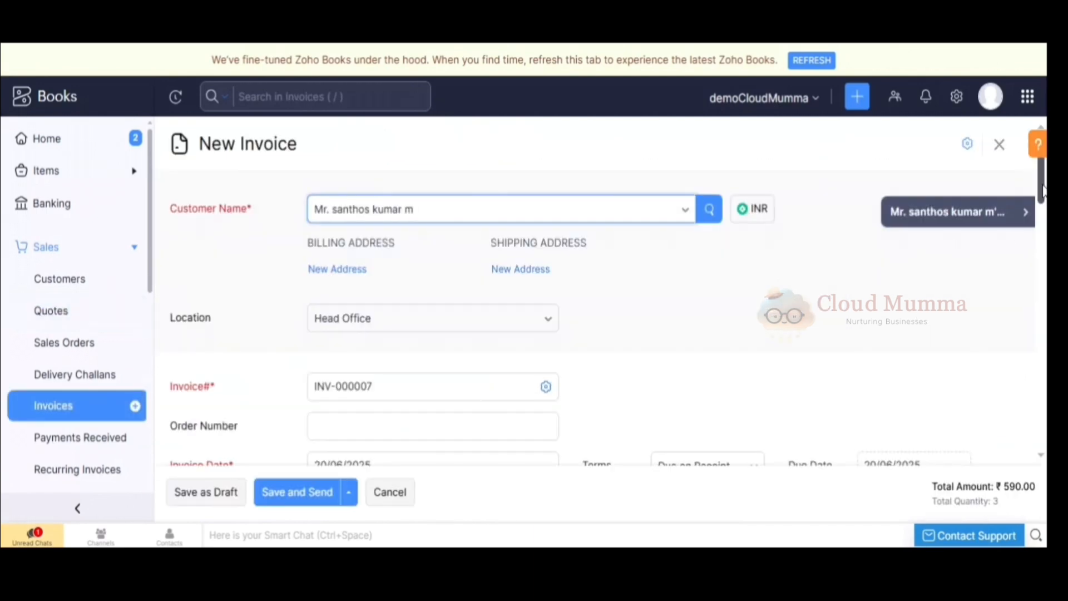
{"action": "left_click_drag", "start_coordinate": [1043, 190], "coordinate": [1027, 425]}
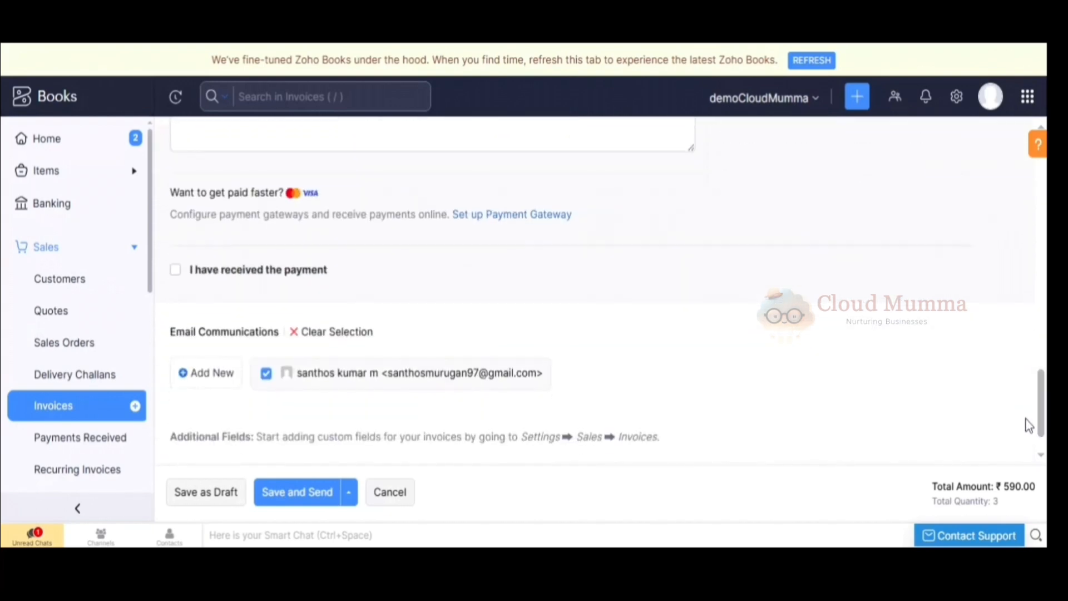
{"action": "left_click", "coordinate": [193, 499]}
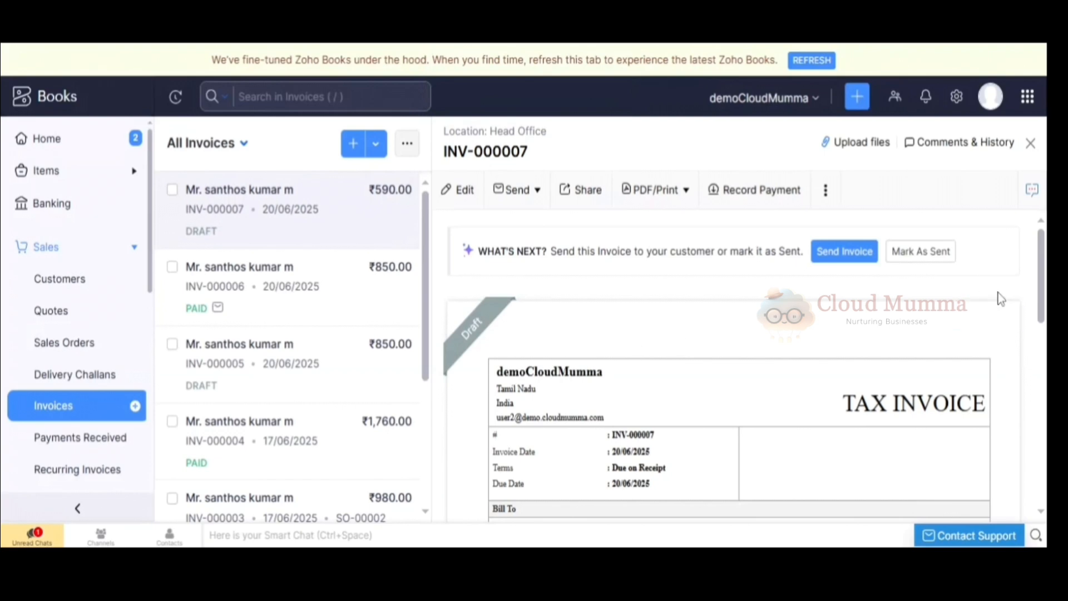
Email the invoice converted from the quote to the customer, keeping the default recipients, subject and message.
{"action": "scroll", "coordinate": [1027, 275], "scroll_direction": "down", "scroll_amount": 3}
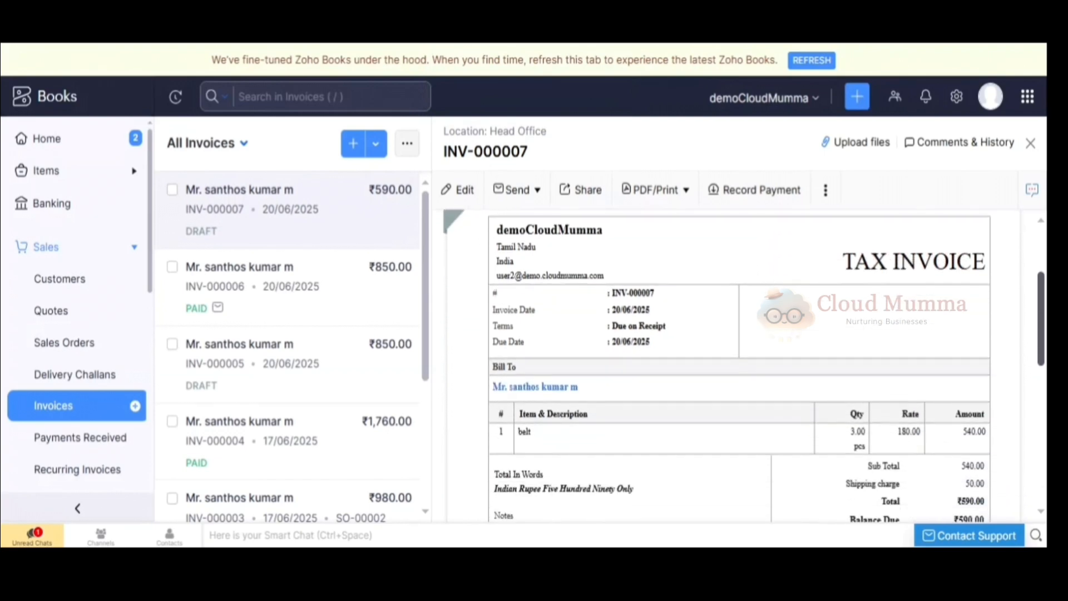
{"action": "scroll", "coordinate": [1027, 276], "scroll_direction": "up", "scroll_amount": 3}
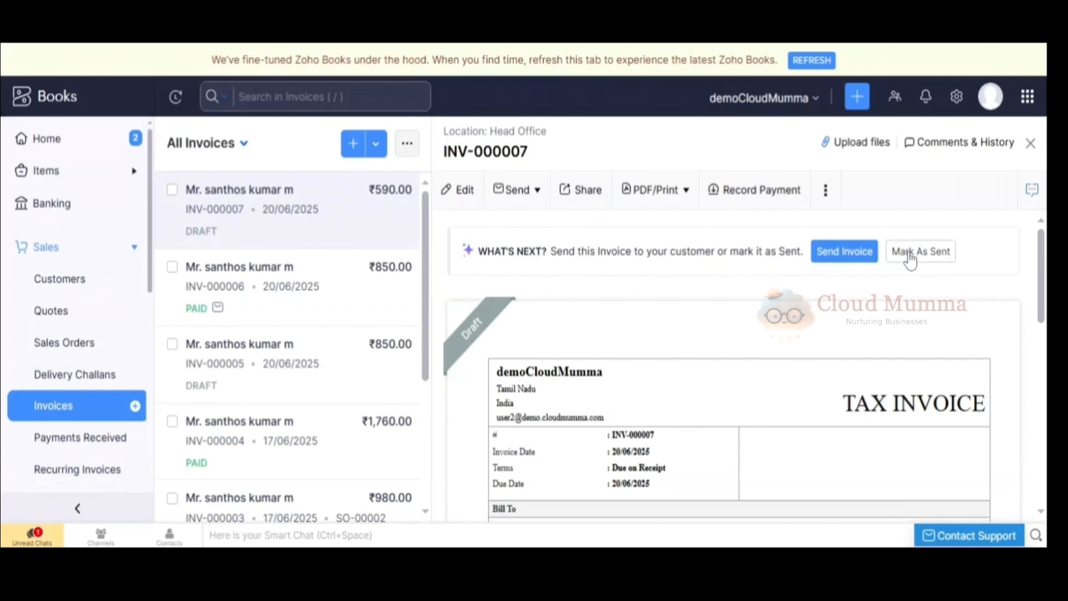
{"action": "left_click", "coordinate": [840, 253]}
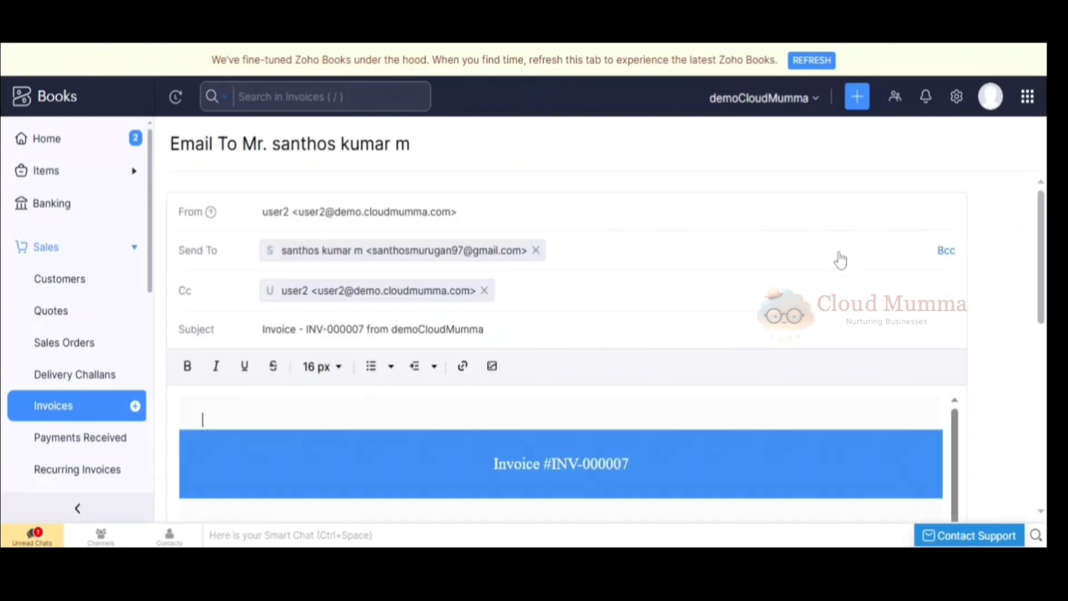
{"action": "left_click_drag", "start_coordinate": [1040, 205], "coordinate": [1040, 384]}
{"action": "left_click", "coordinate": [180, 466]}
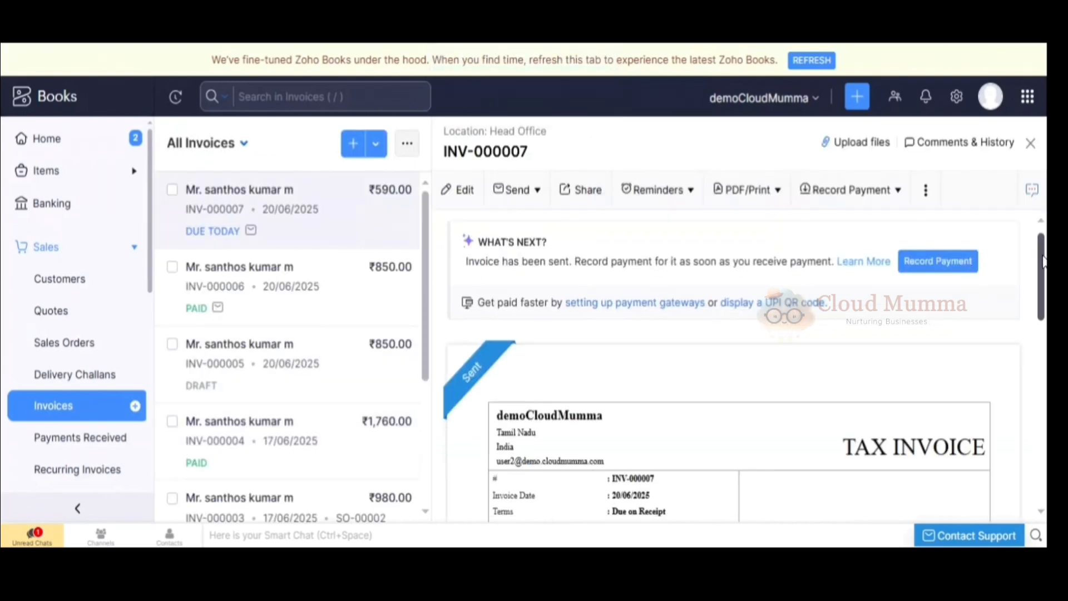
Record the customer's payment of 590 INR against the converted invoice, with no tax deducted.
{"action": "scroll", "coordinate": [1041, 245], "scroll_direction": "down", "scroll_amount": 3}
{"action": "scroll", "coordinate": [1040, 245], "scroll_direction": "up", "scroll_amount": 3}
{"action": "left_click", "coordinate": [938, 268]}
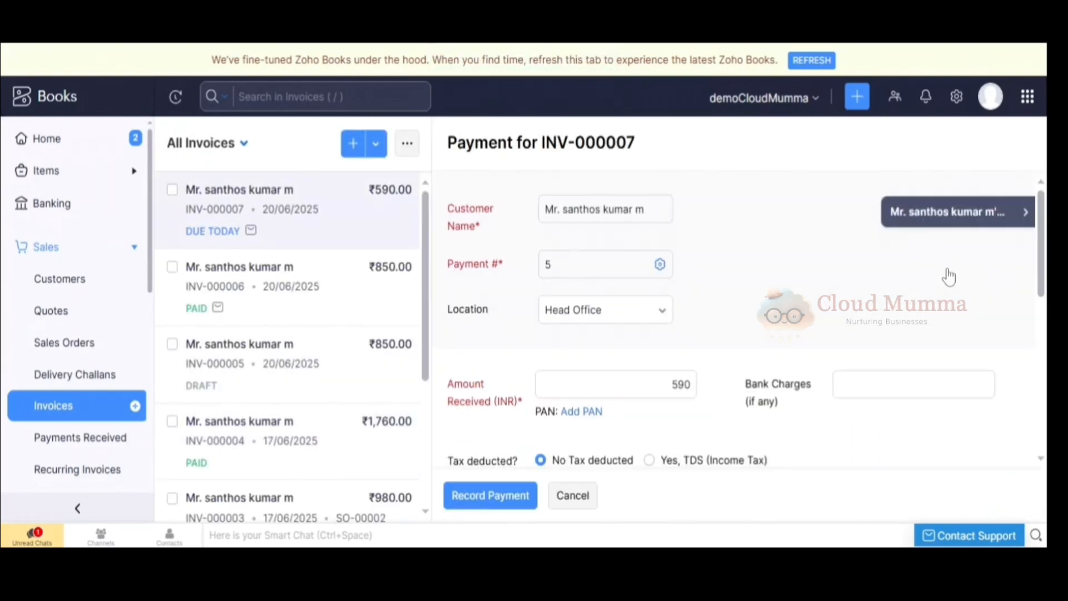
{"action": "left_click", "coordinate": [487, 500]}
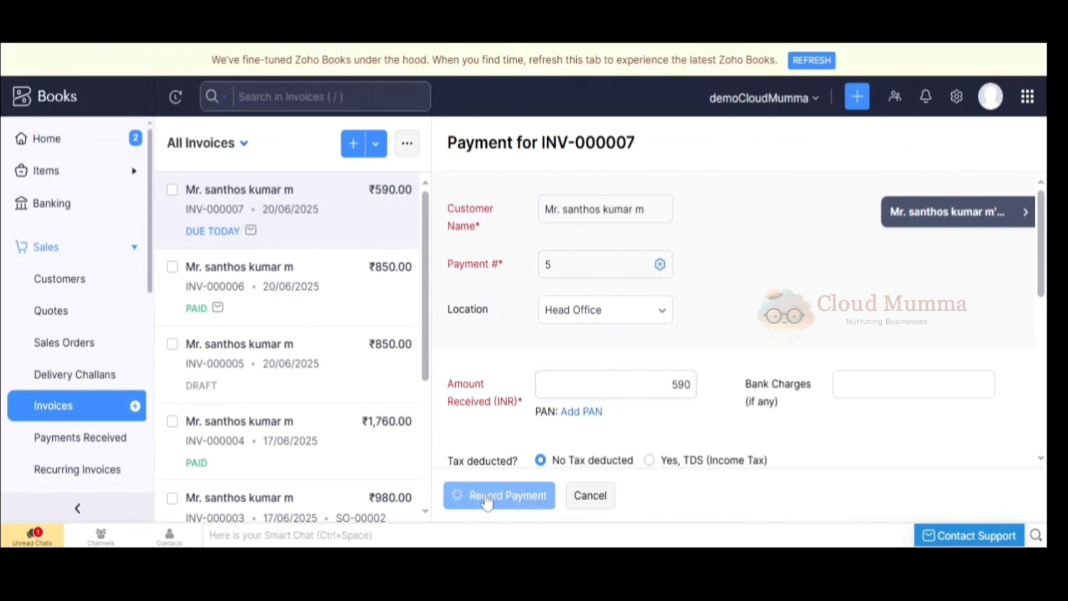